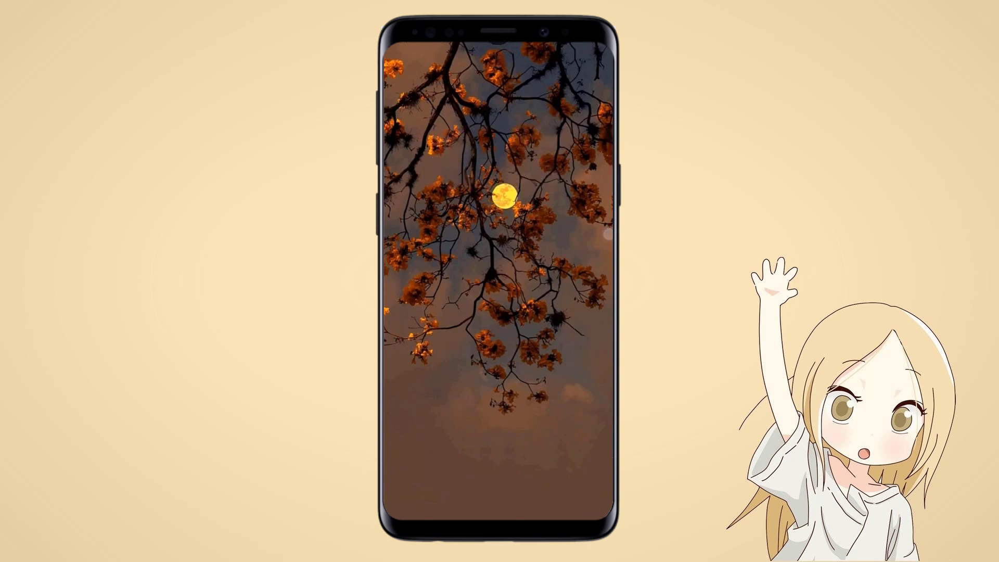
# Try several guessed unlock patterns on the lock screen, each rejected as incorrect
pyautogui.moveTo(450, 286)
pyautogui.mouseDown()
pyautogui.moveTo(451, 379)
pyautogui.moveTo(546, 380)
pyautogui.mouseUp()
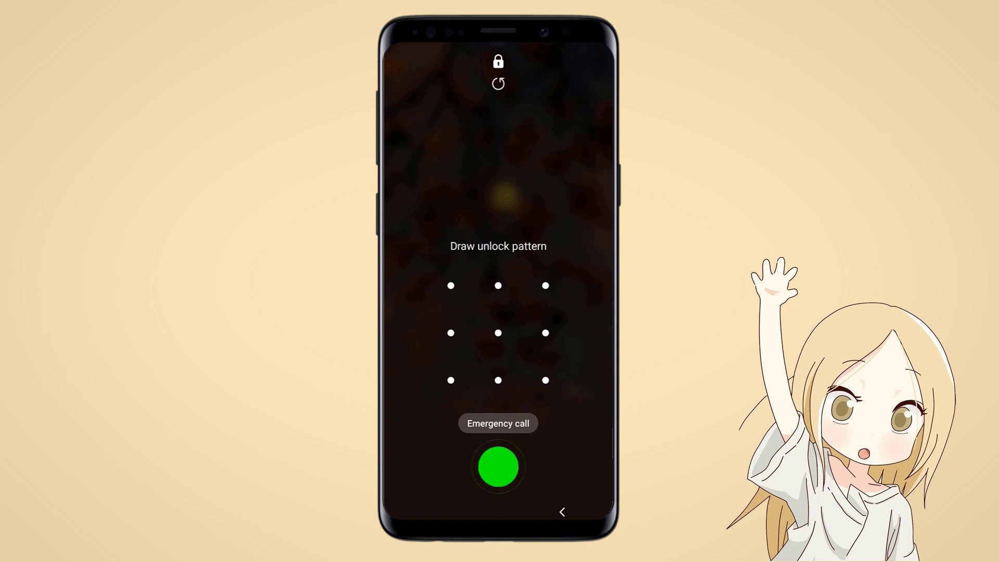
pyautogui.moveTo(498, 380); pyautogui.dragTo(450, 380)
pyautogui.moveTo(452, 281)
pyautogui.mouseDown()
pyautogui.moveTo(455, 307)
pyautogui.moveTo(515, 328)
pyautogui.moveTo(547, 390)
pyautogui.moveTo(545, 380)
pyautogui.mouseUp()
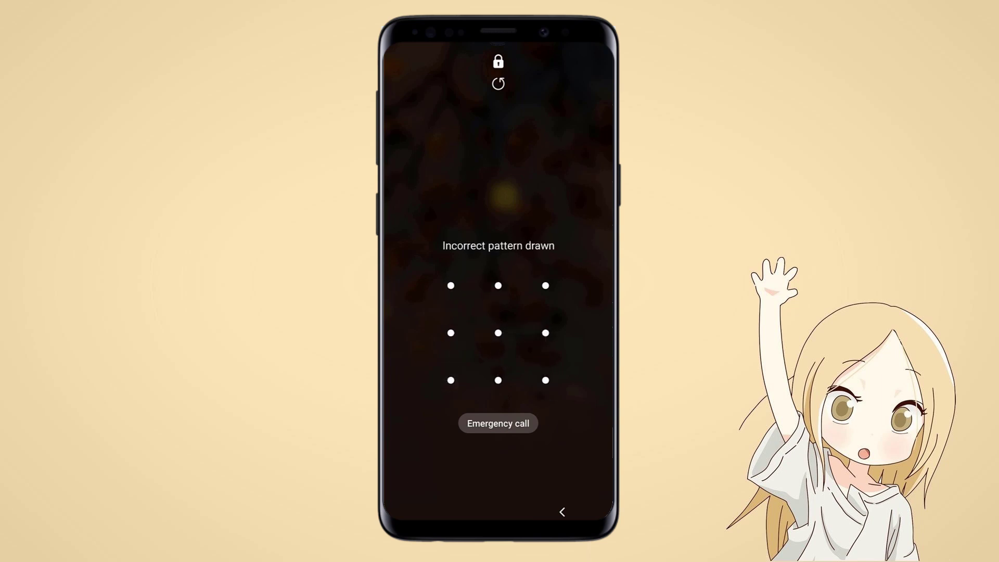
pyautogui.moveTo(546, 289)
pyautogui.mouseDown()
pyautogui.moveTo(517, 286)
pyautogui.moveTo(496, 384)
pyautogui.moveTo(451, 380)
pyautogui.mouseUp()
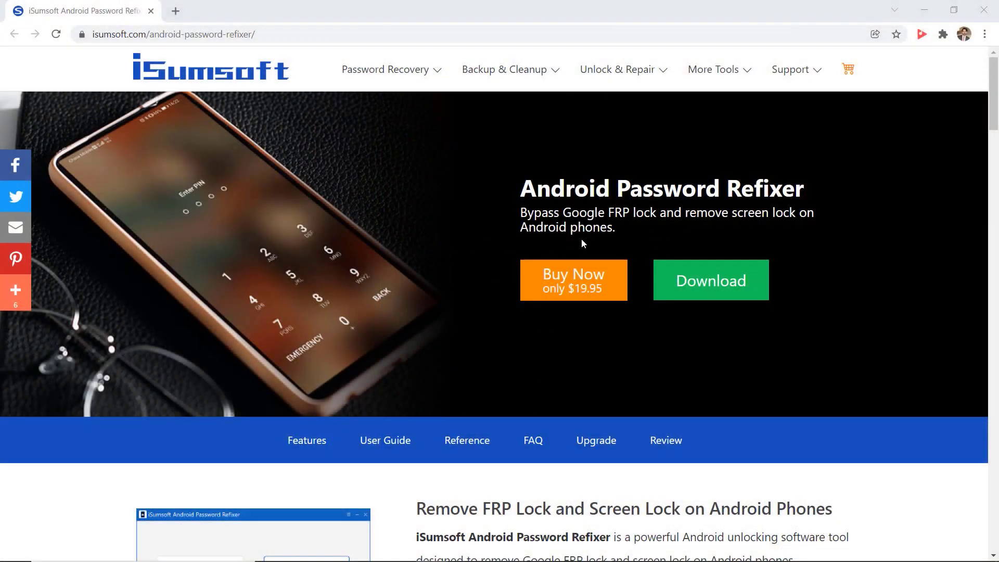
pyautogui.scroll(-4, 580, 237)
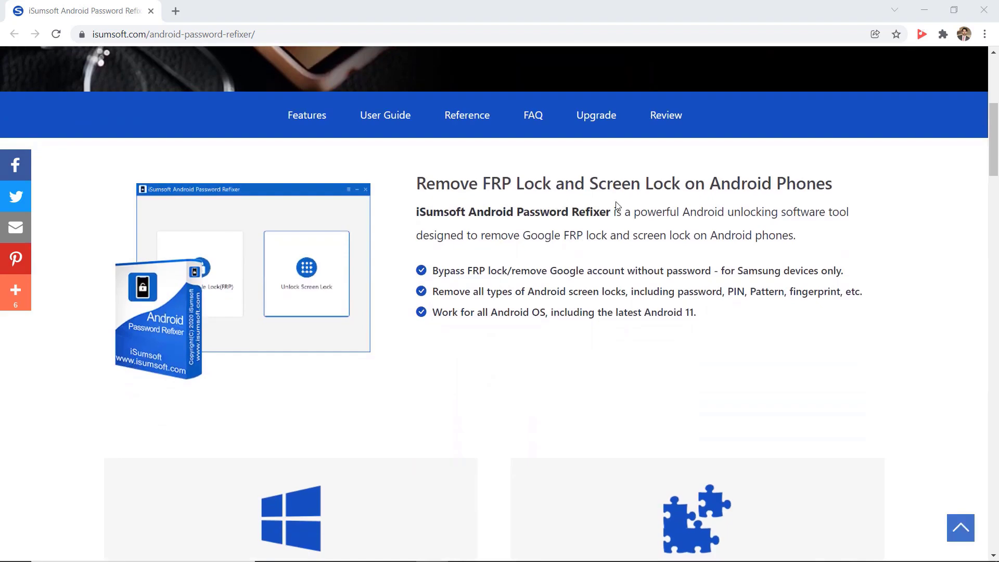
pyautogui.scroll(-1, 616, 206)
pyautogui.scroll(-3, 615, 206)
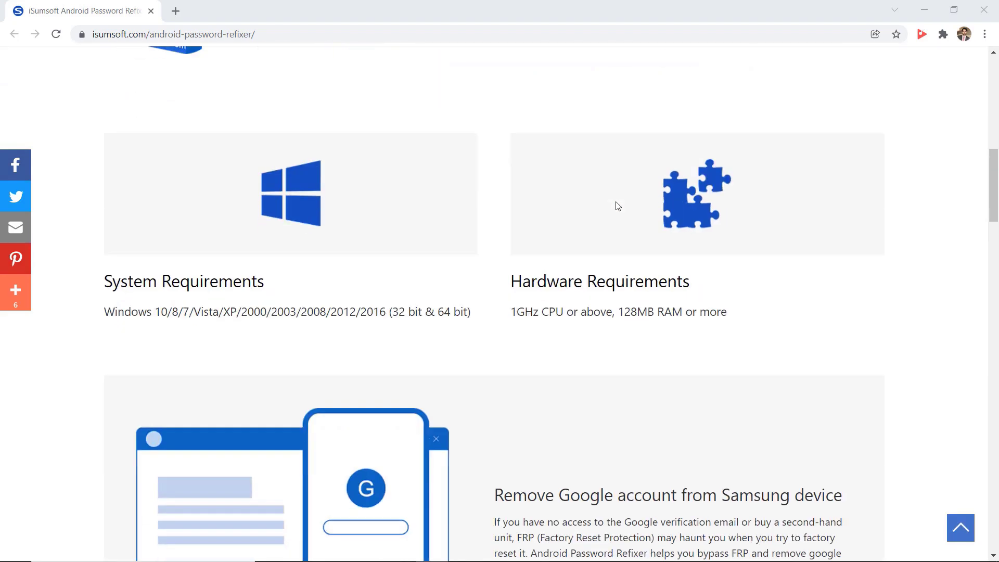
pyautogui.scroll(-2, 616, 206)
pyautogui.scroll(-5, 616, 206)
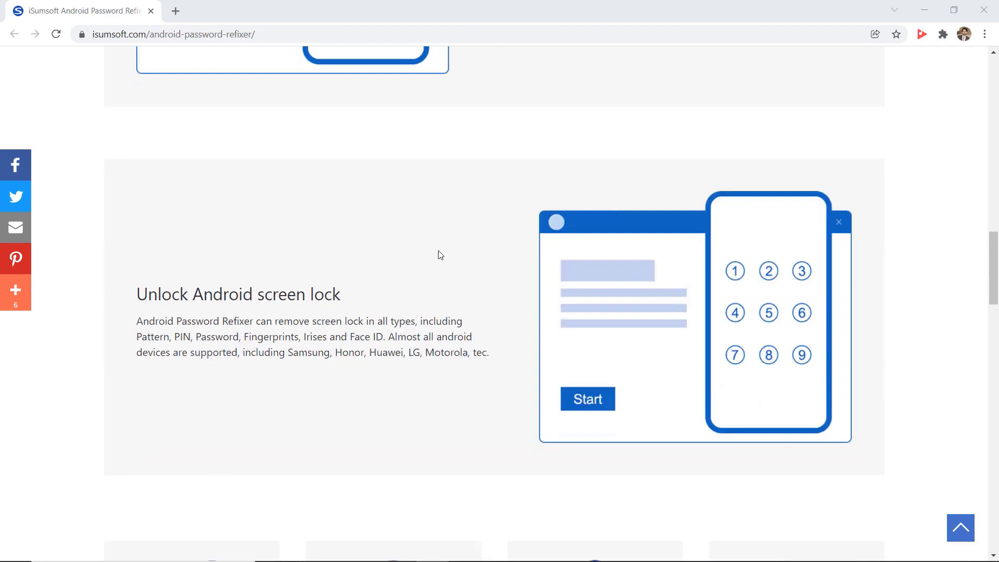
pyautogui.scroll(8, 440, 255)
pyautogui.scroll(4, 438, 254)
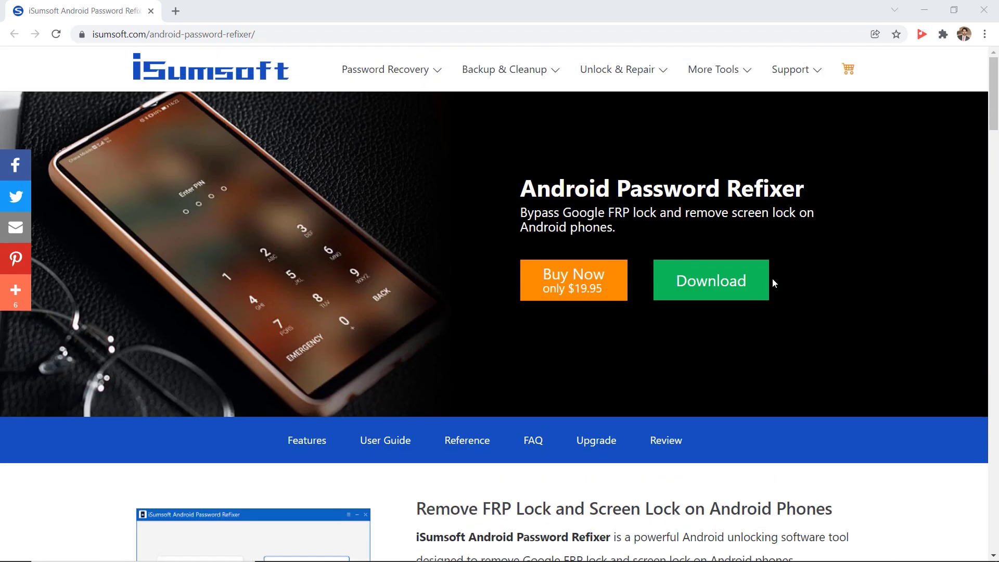
# Download the Android Password Refixer installer from the iSumsoft product page
pyautogui.click(719, 297)
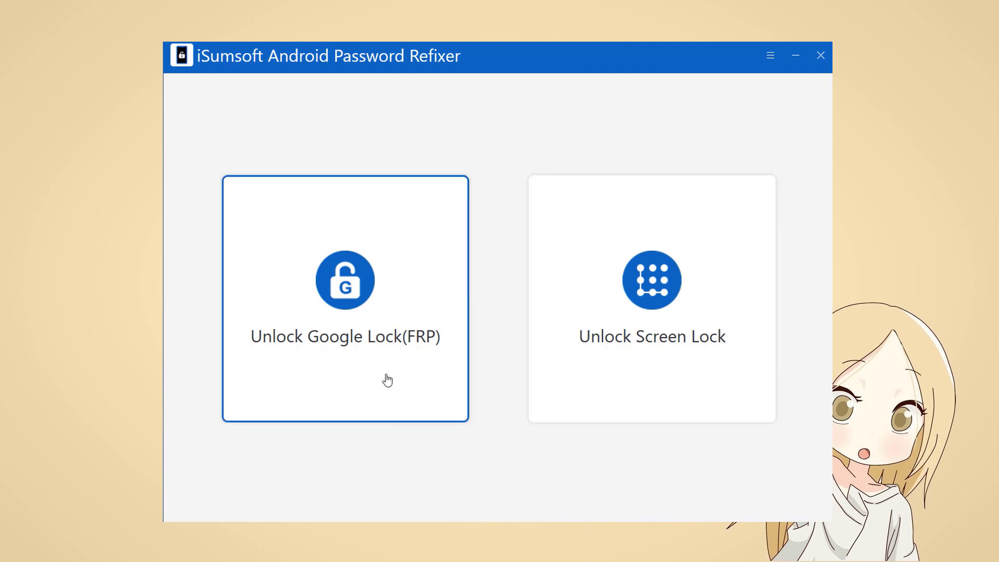
# Choose Unlock Screen Lock mode, start it, and continue past device connection to device confirmation
pyautogui.click(665, 377)
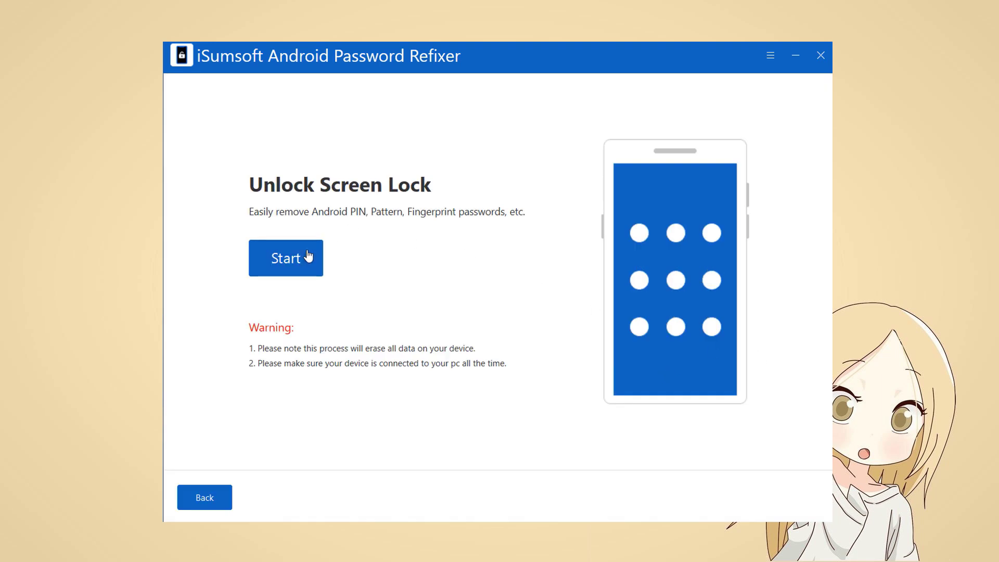
pyautogui.click(285, 258)
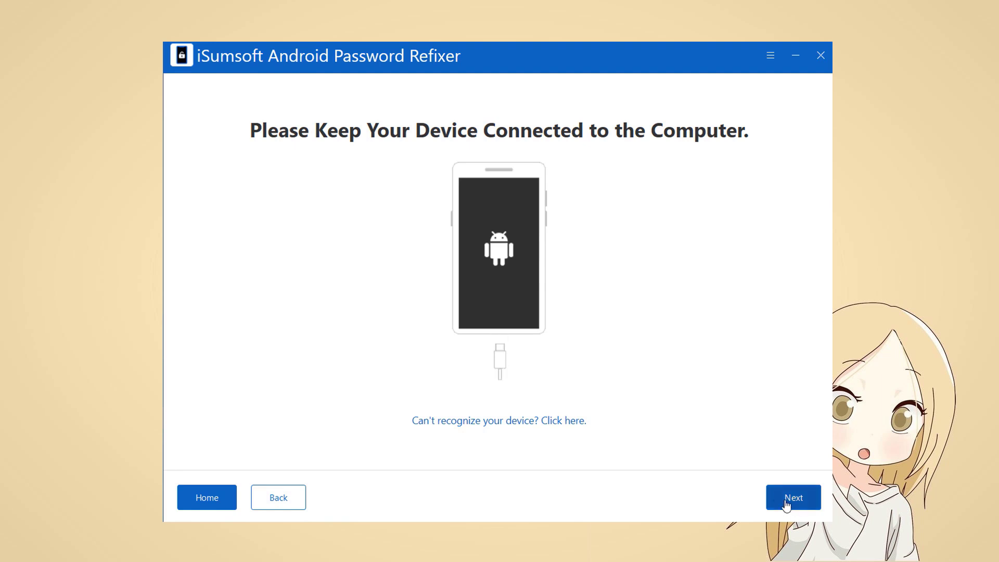
pyautogui.click(771, 499)
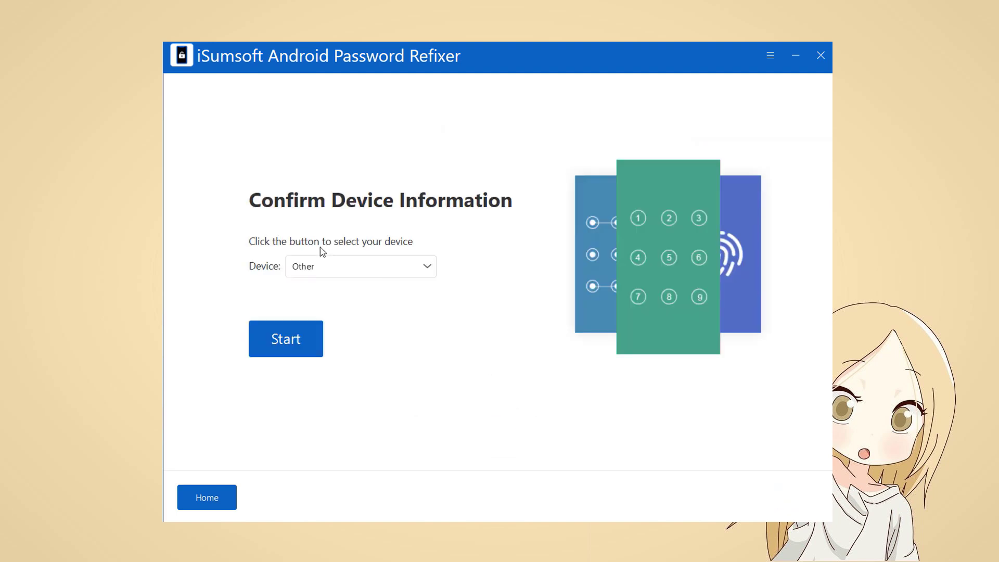
# Select Samsung as the device brand and start, downloading the data package
pyautogui.click(411, 272)
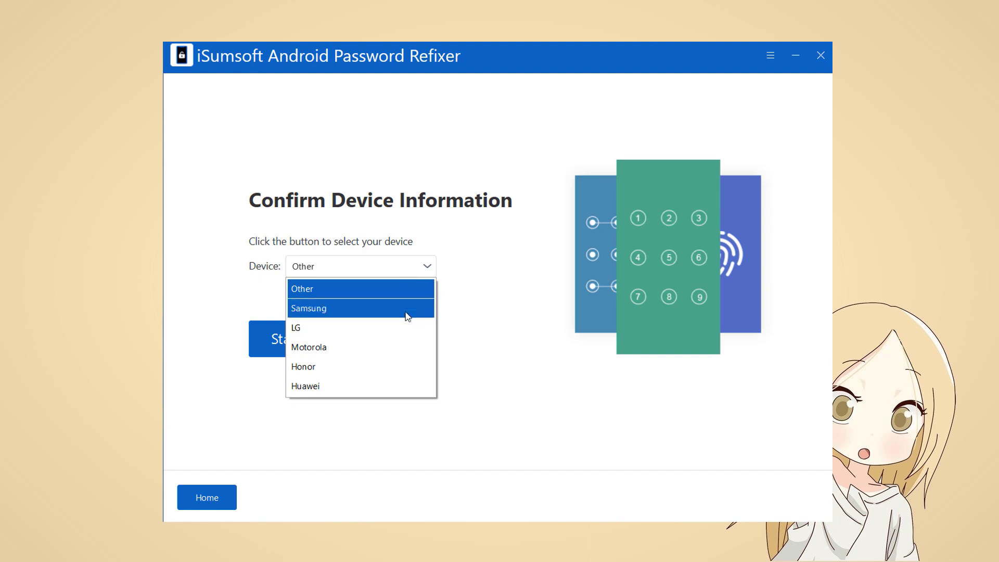
pyautogui.click(406, 308)
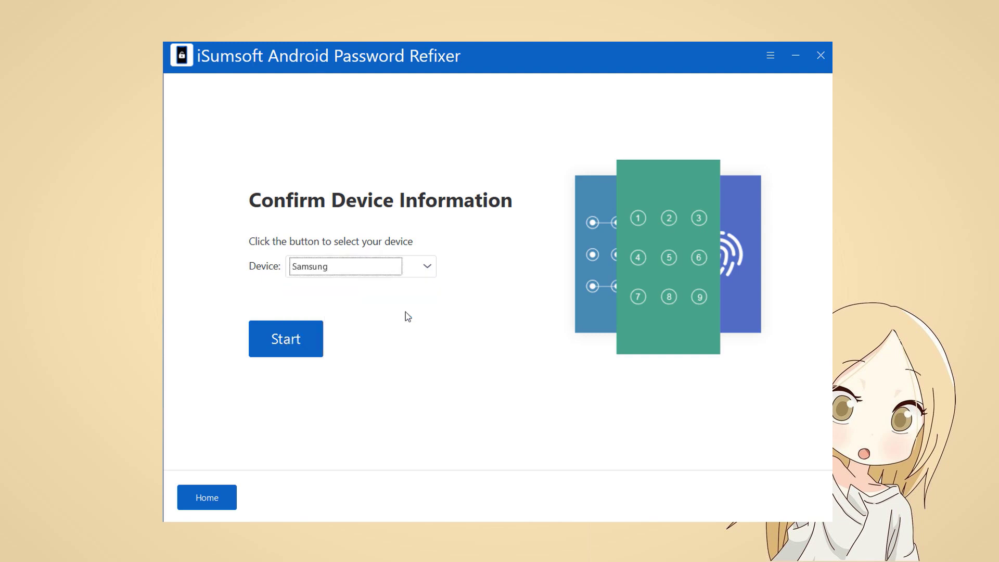
pyautogui.click(308, 344)
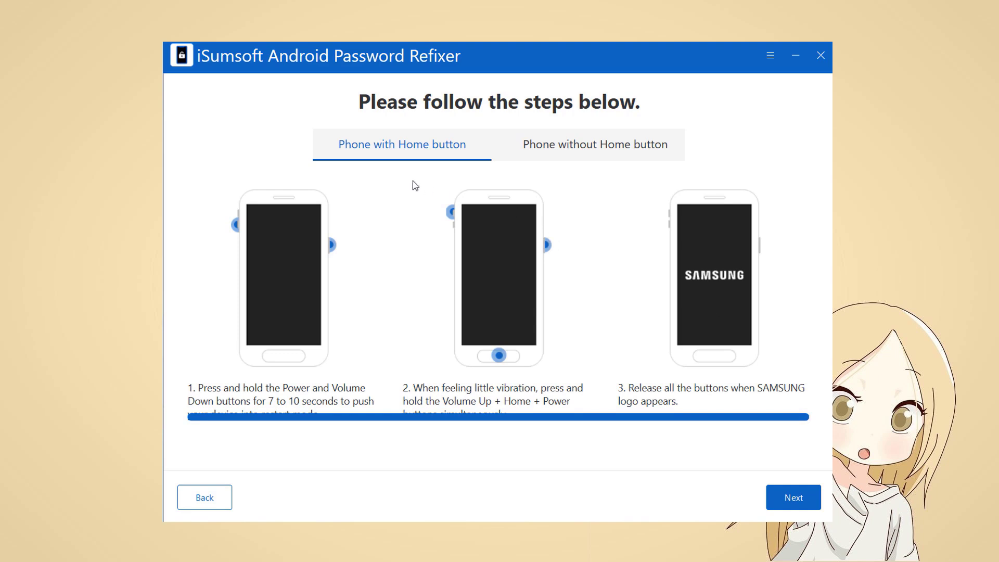
# Show the restart steps for Samsung phones without a Home button
pyautogui.click(567, 156)
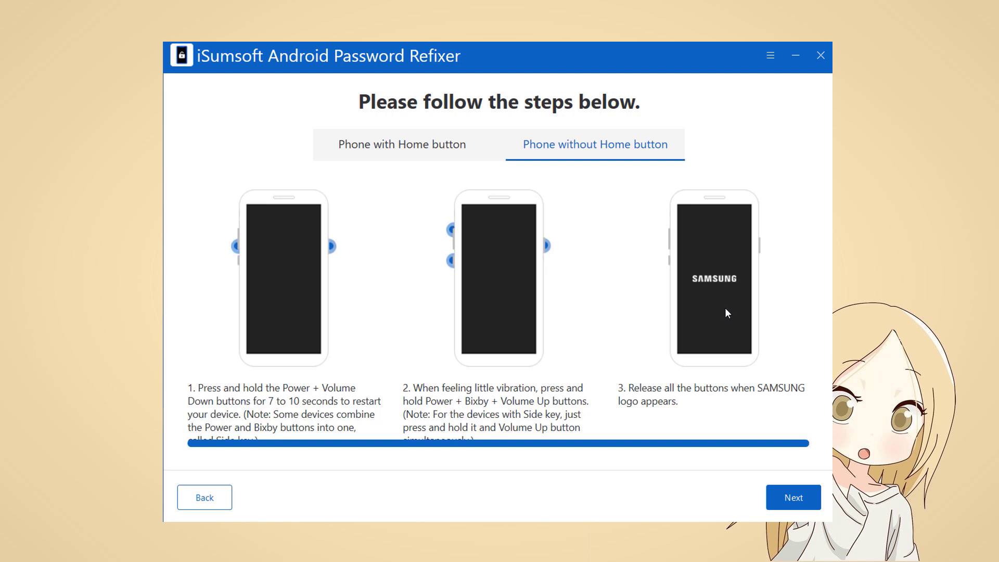
# Advance to the recovery-mode steps: wipe data/factory reset, confirm, and reboot
pyautogui.click(814, 497)
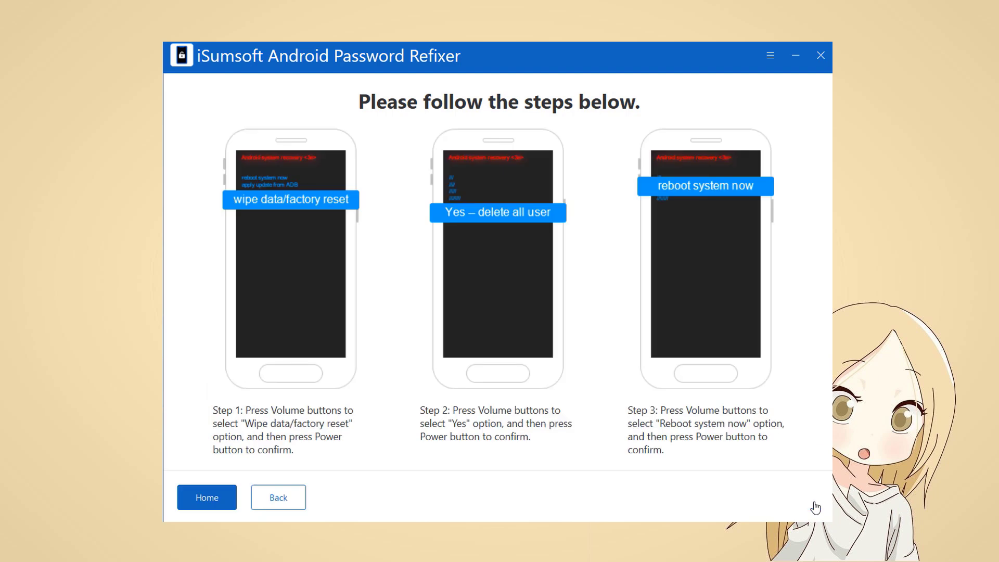